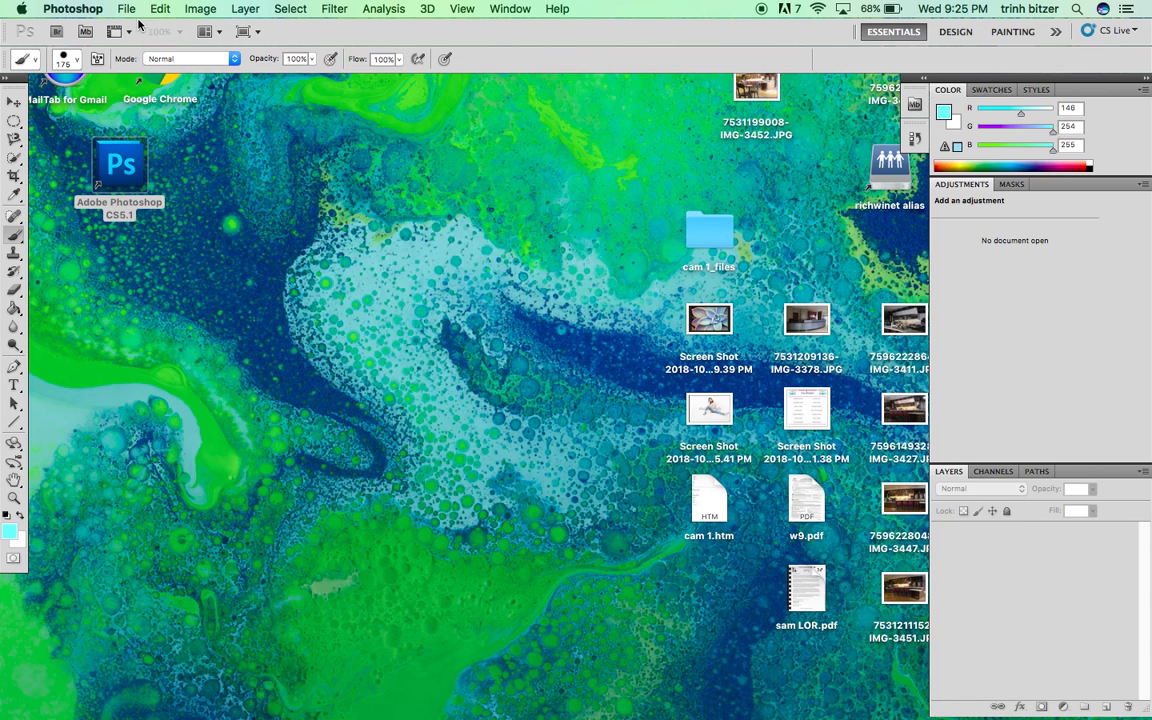
Step: Create a new document named doc 1, 8.5 by 11 inches at 300 pixels/inch
click(130, 17)
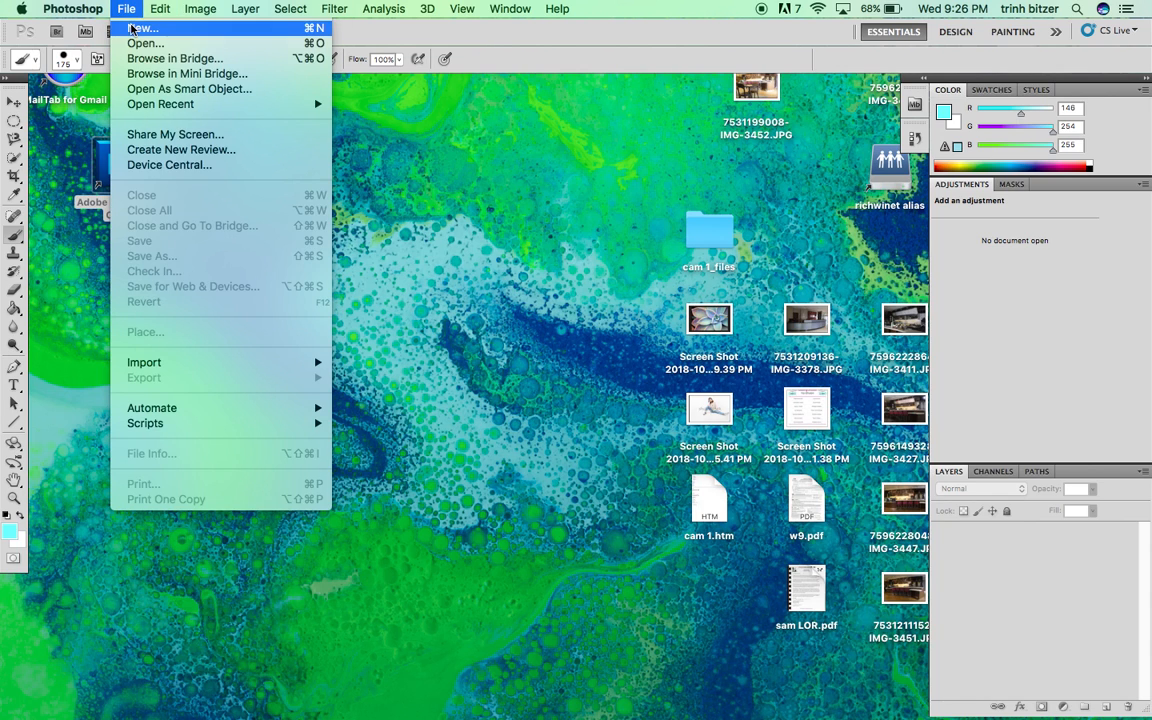
click(135, 28)
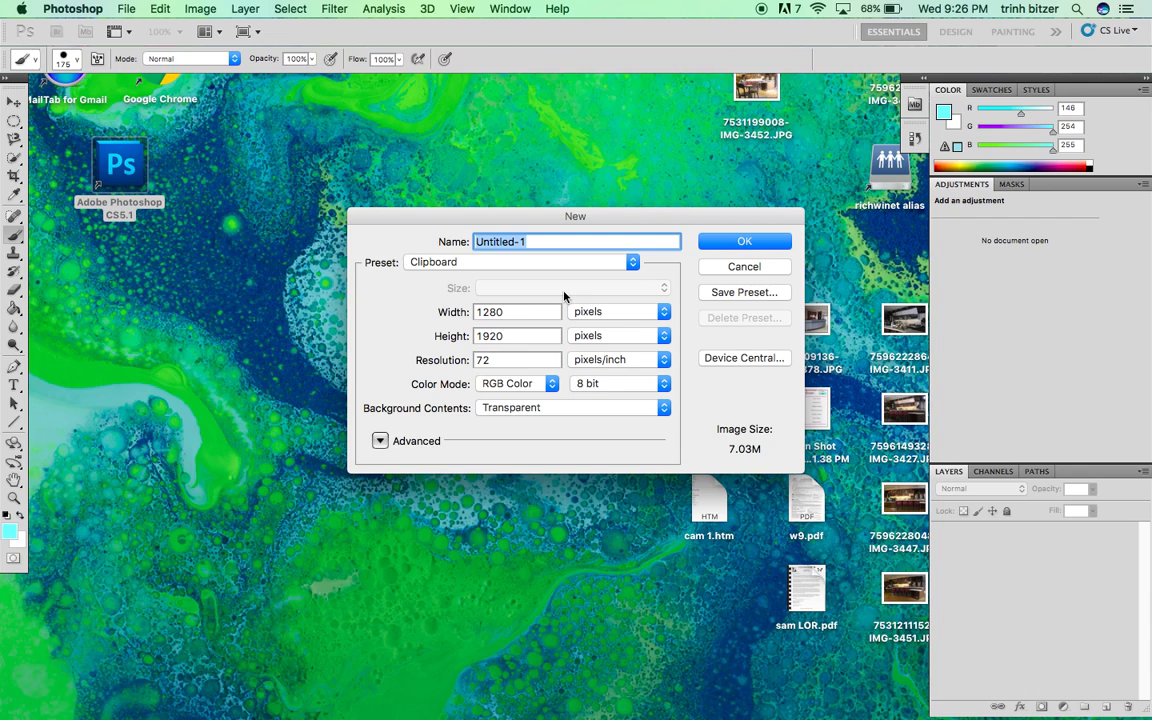
text(doc 1)
click(600, 312)
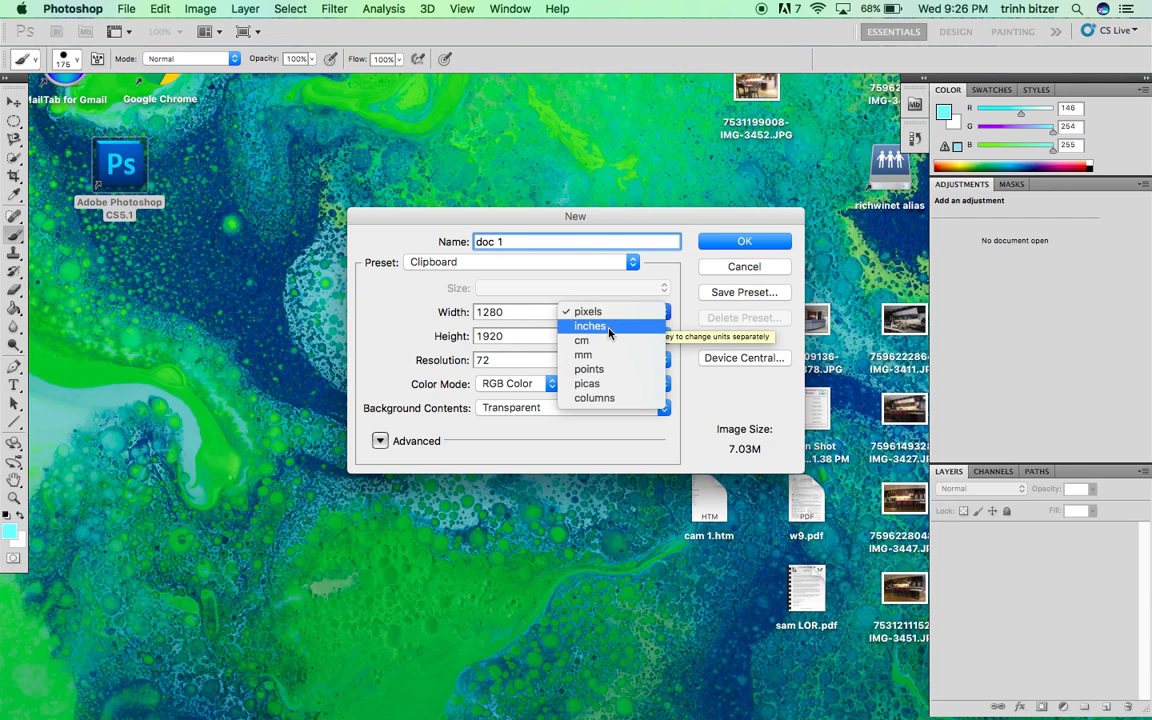
click(600, 326)
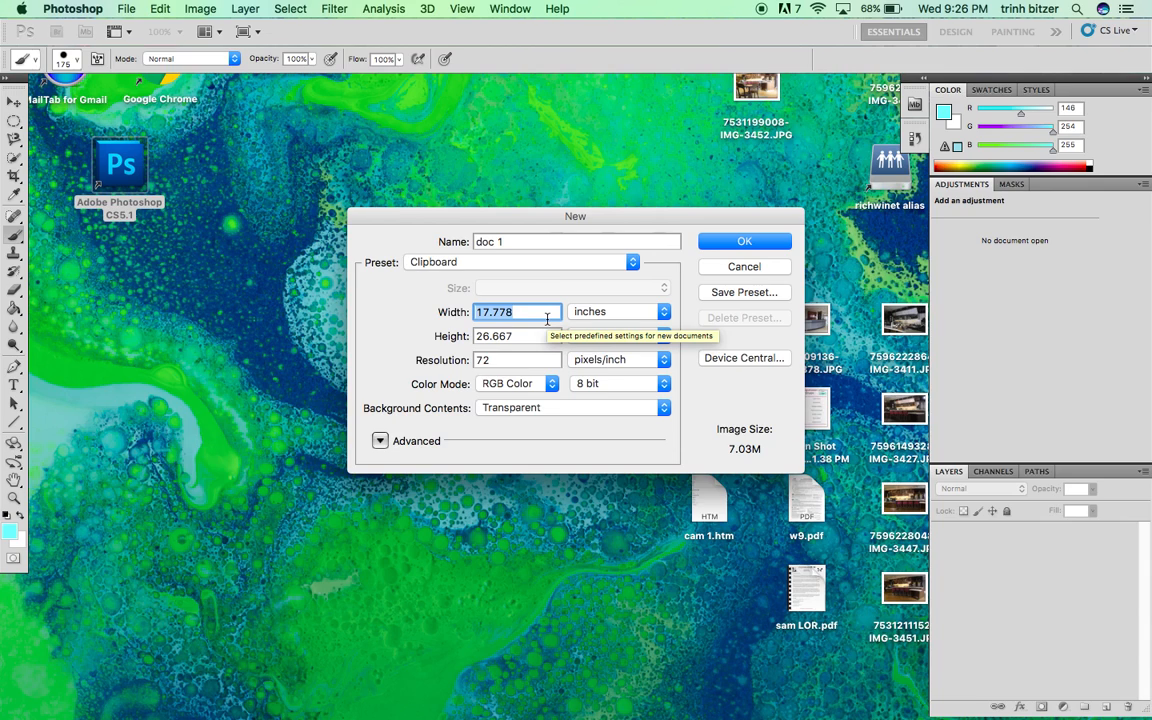
text(8.5)
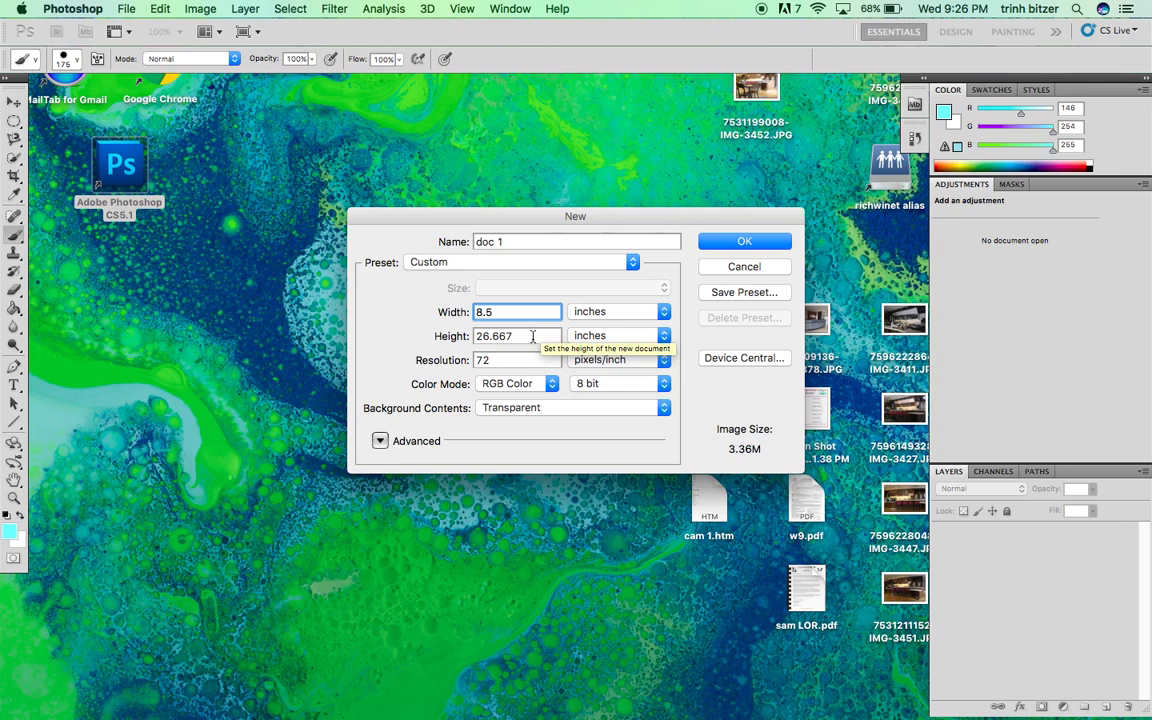
key(Tab)
text(11)
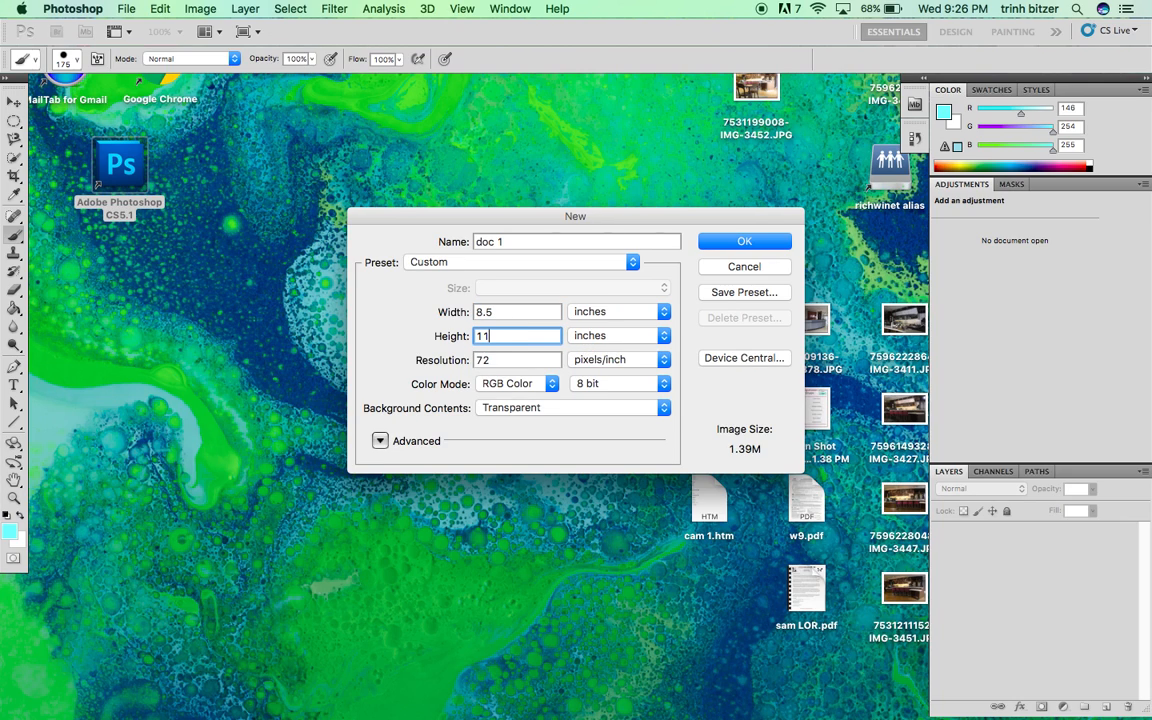
click(496, 362)
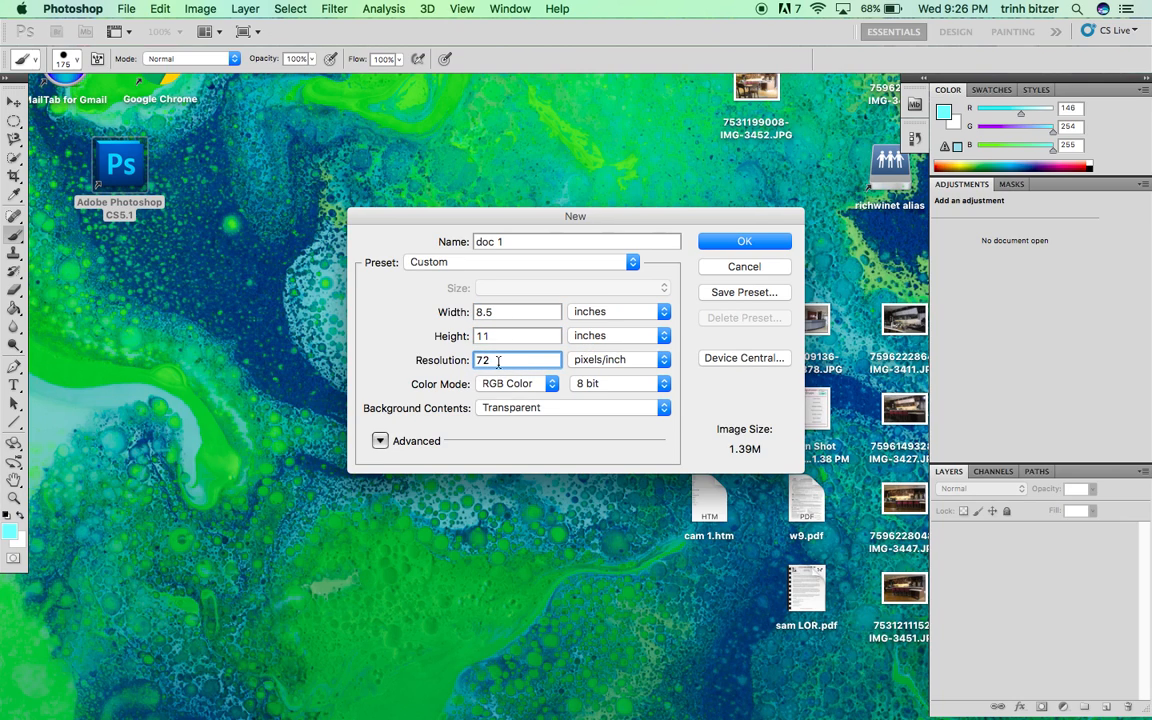
drag(496, 362, 447, 366)
text(300)
click(724, 246)
Step: Enlarge the document window around the canvas and paste the copied portrait photo into the document
drag(315, 85, 437, 97)
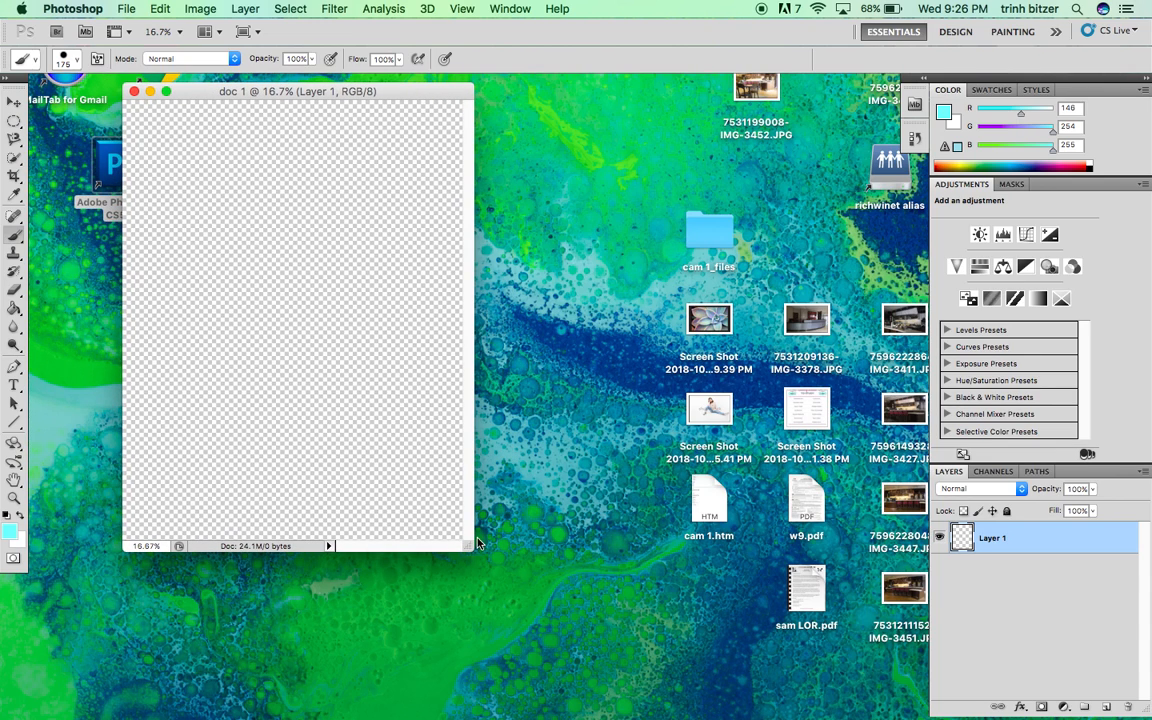
drag(475, 554, 699, 571)
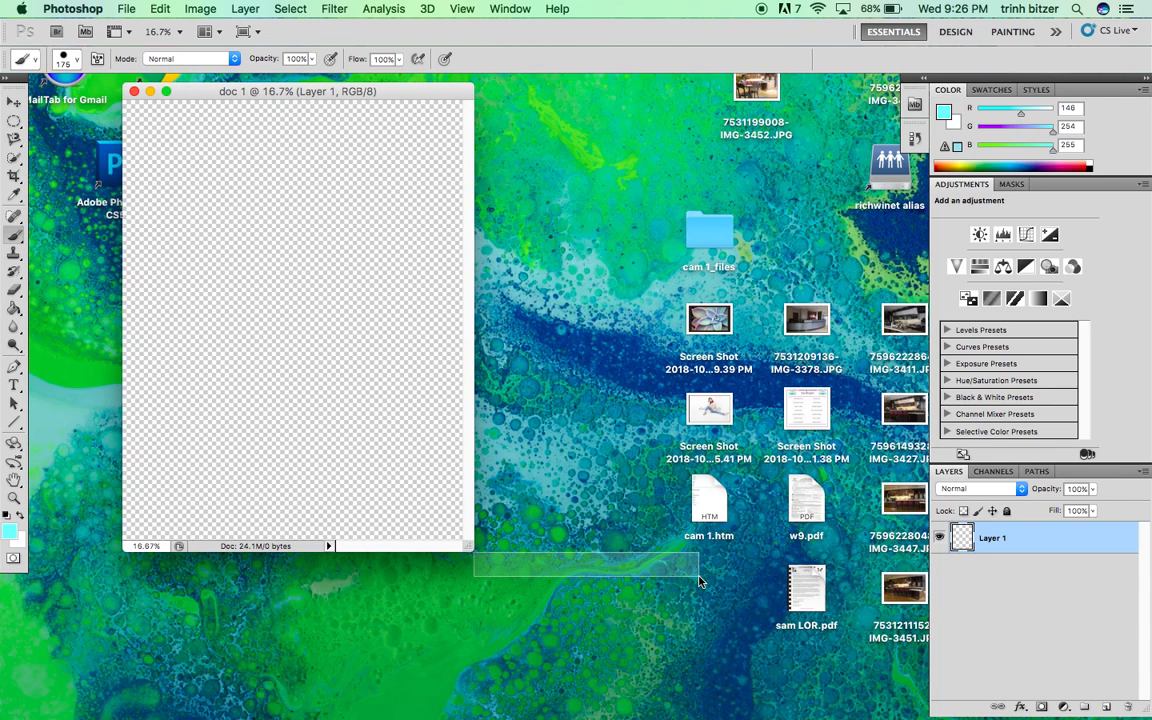
click(443, 503)
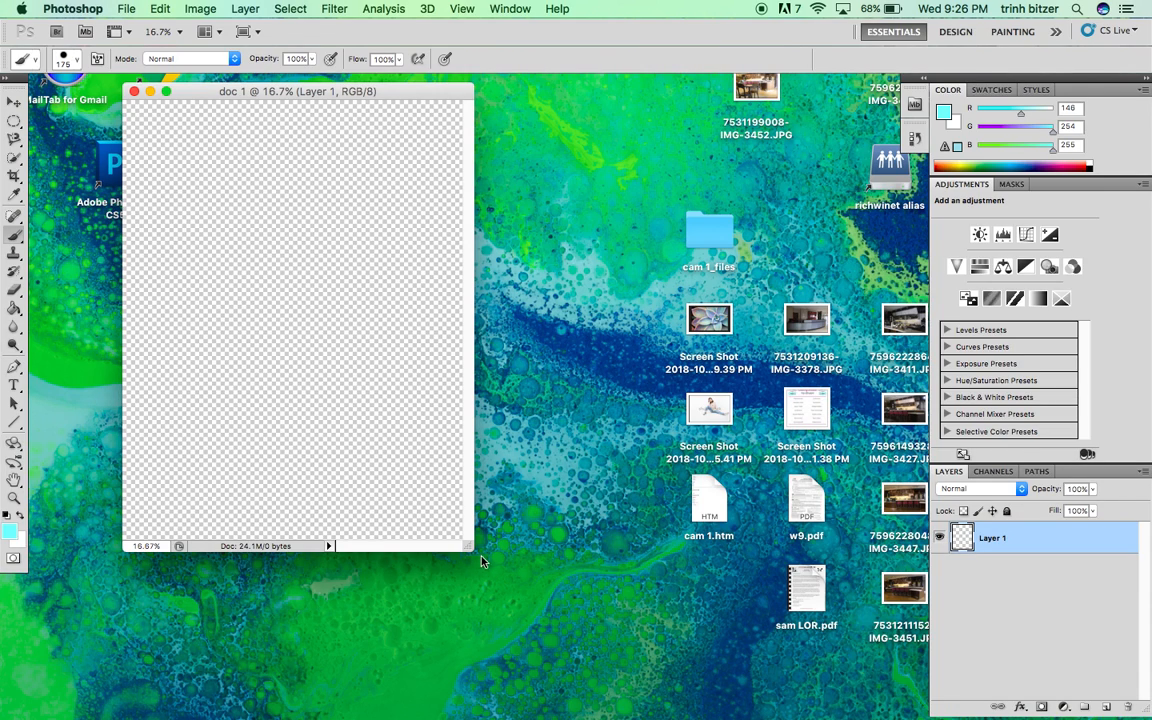
drag(471, 549, 822, 703)
click(160, 8)
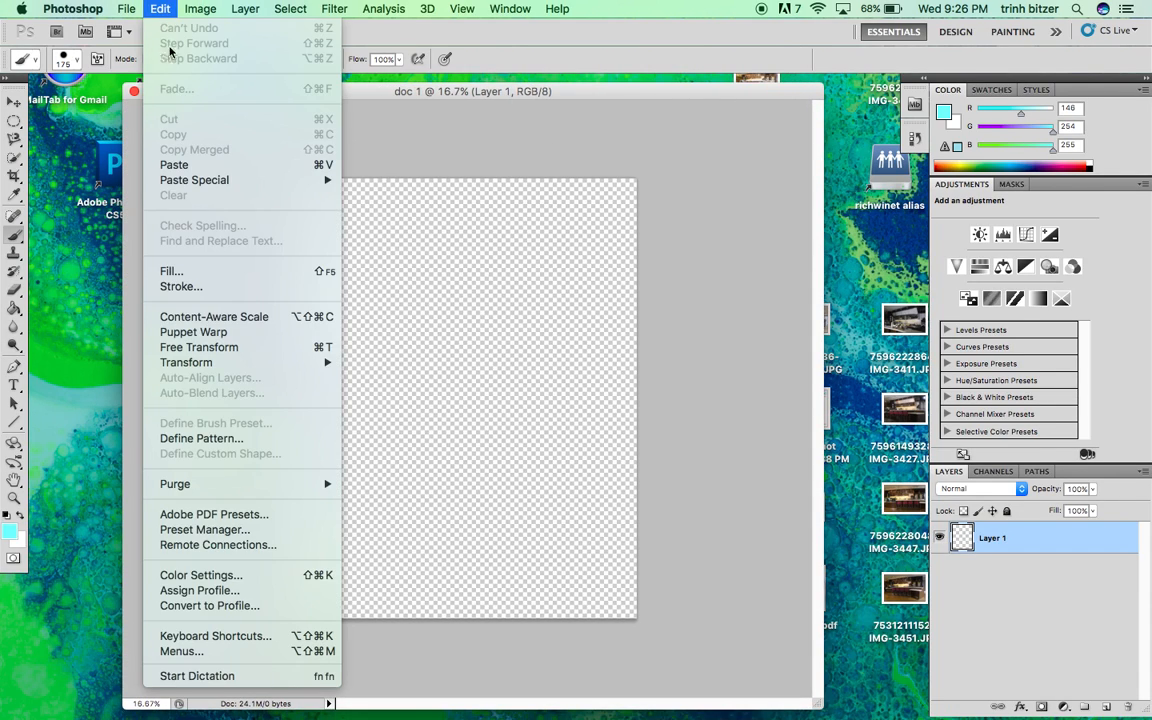
click(178, 165)
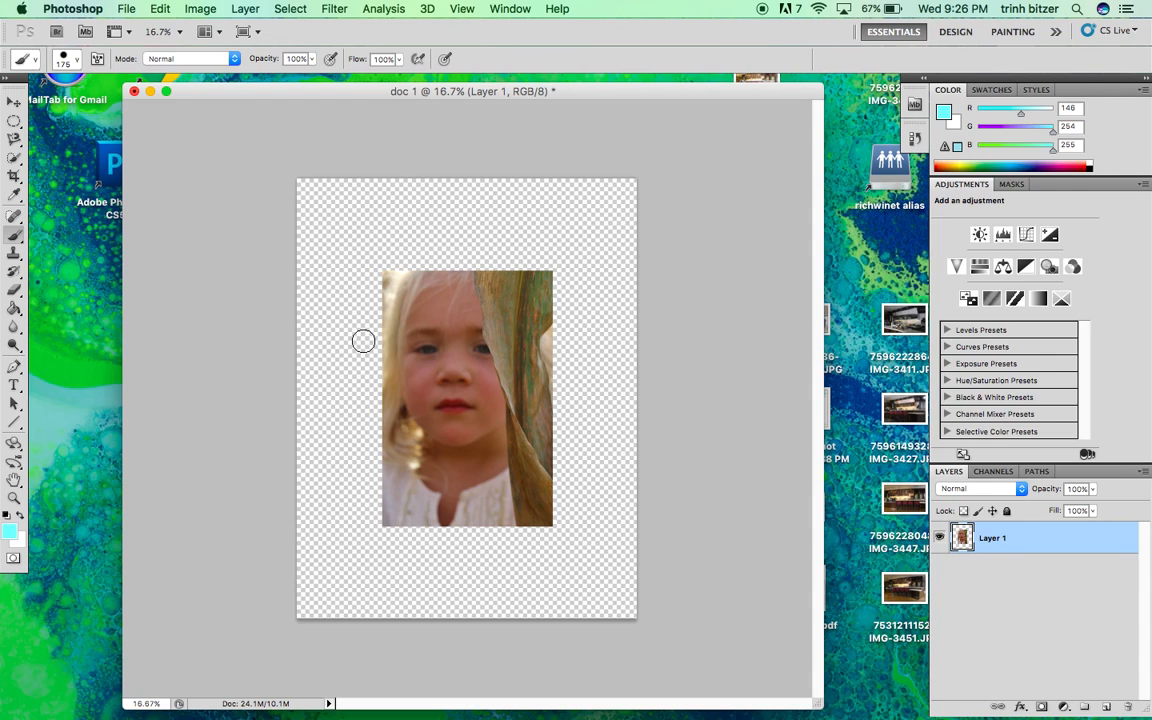
Step: Free-transform the pasted portrait, scaling it up until it nearly fills the canvas
key(super+t)
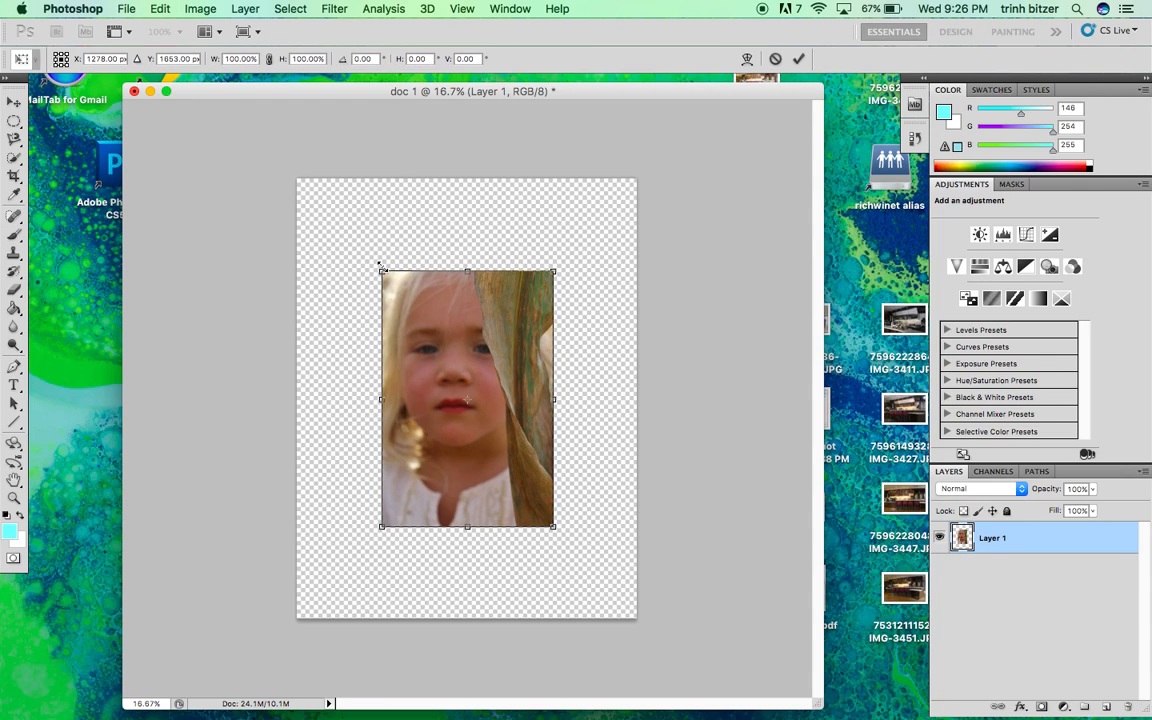
drag(380, 271, 320, 179)
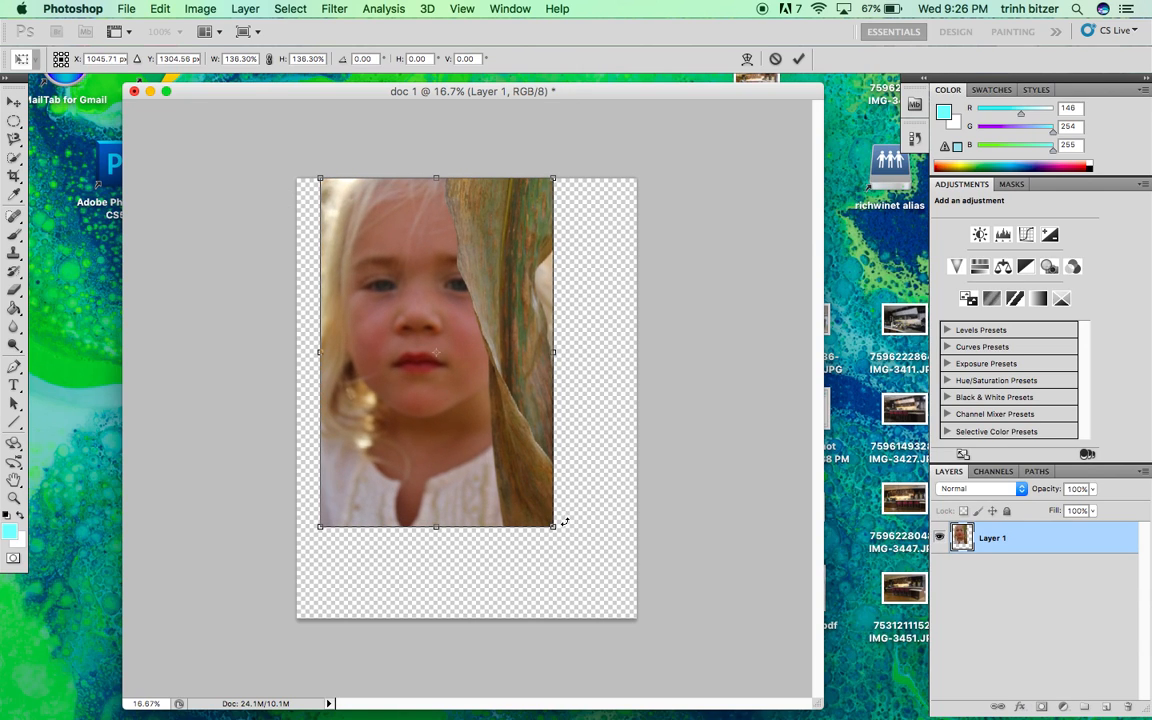
drag(552, 524, 632, 596)
key(Return)
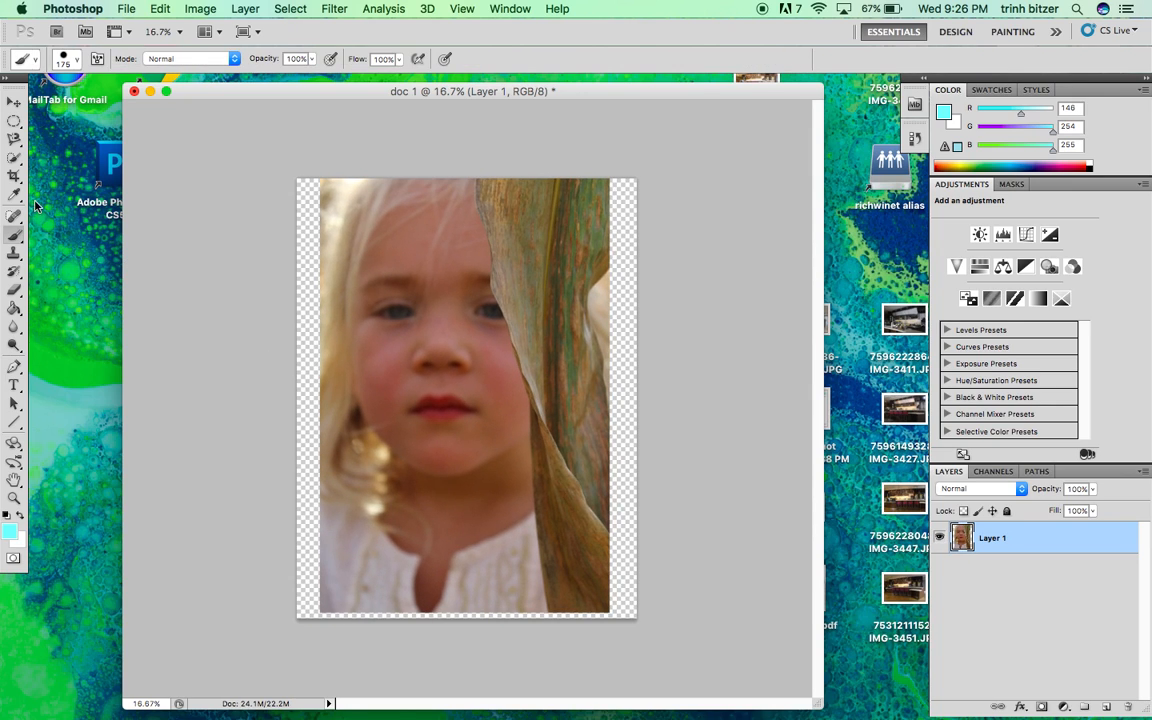
Step: Crop the canvas to the edges of the portrait, removing the transparent margins
click(13, 177)
drag(319, 178, 610, 608)
key(Return)
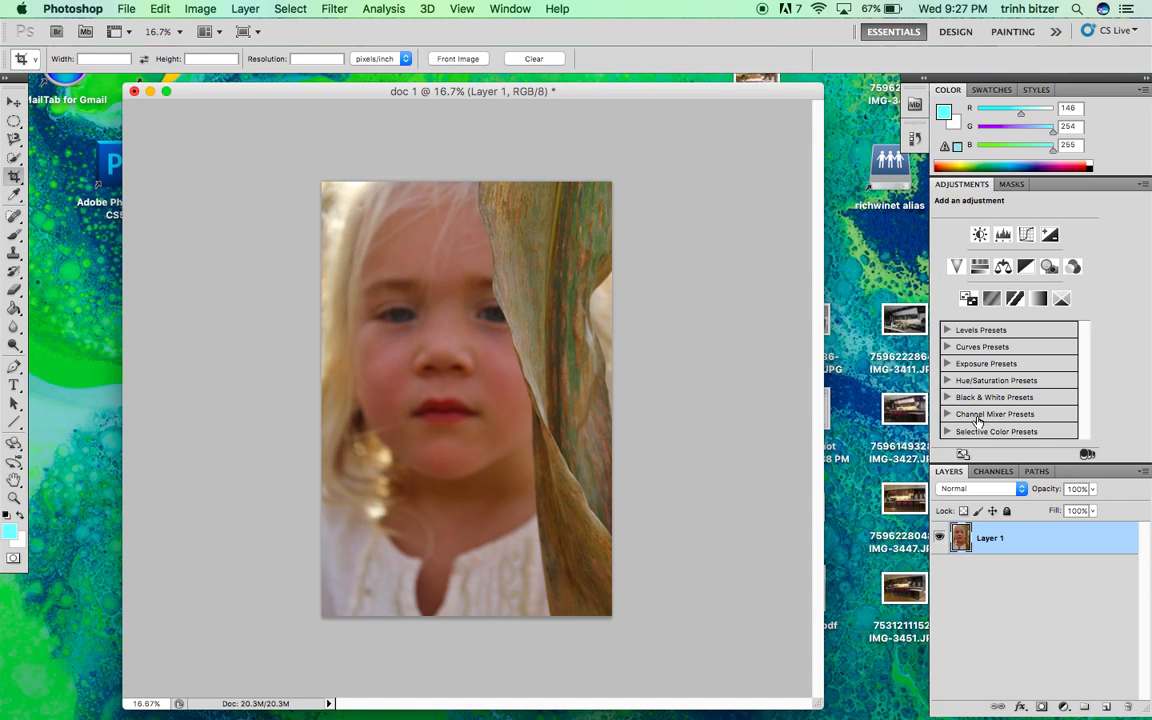
Step: Duplicate Layer 1 and turn the copy black and white with Hue/Saturation at Saturation -100
key(ctrl+j)
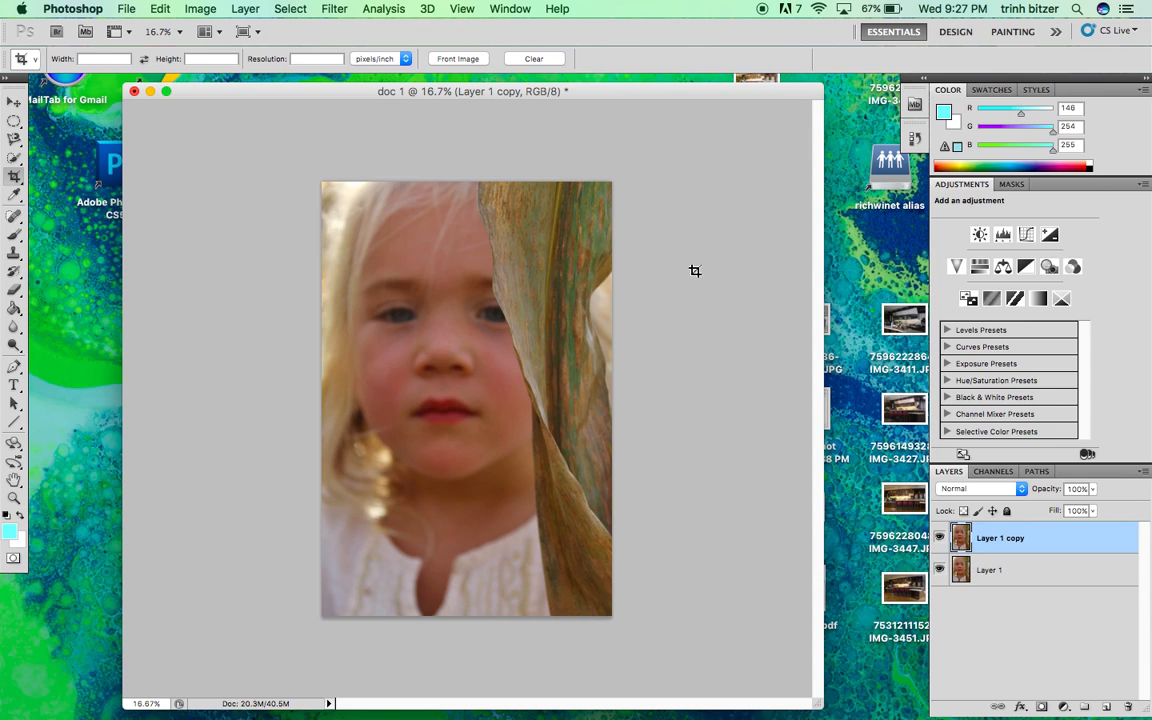
key(super+u)
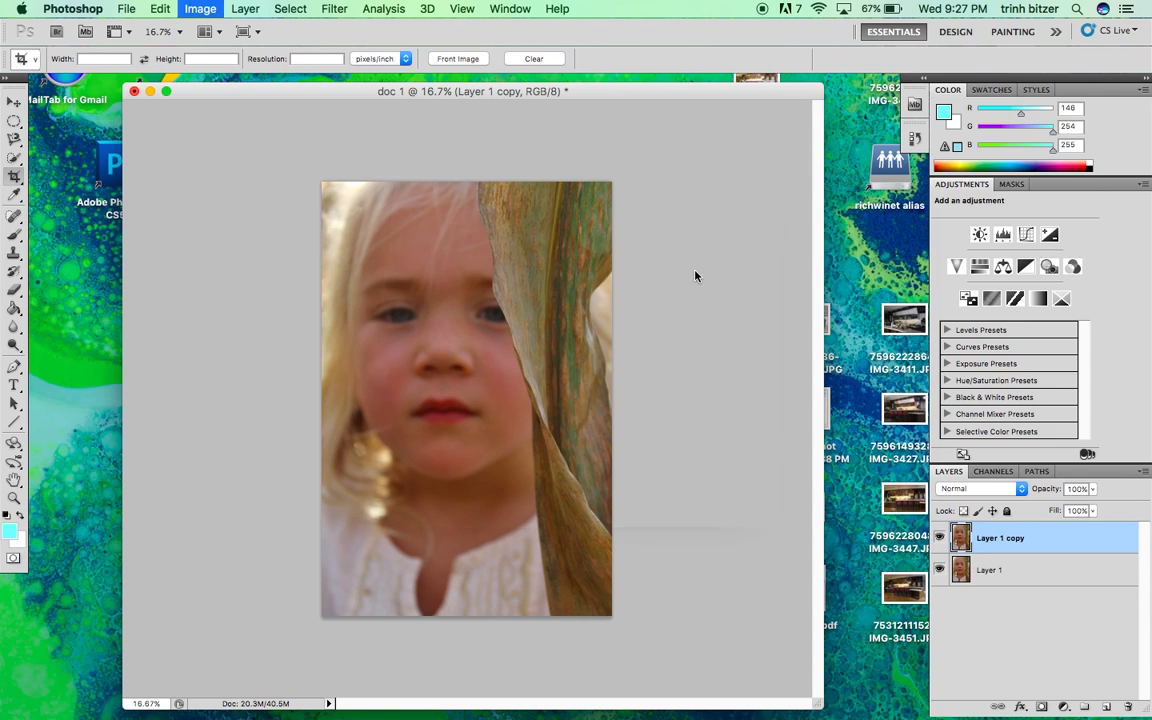
drag(618, 210, 825, 159)
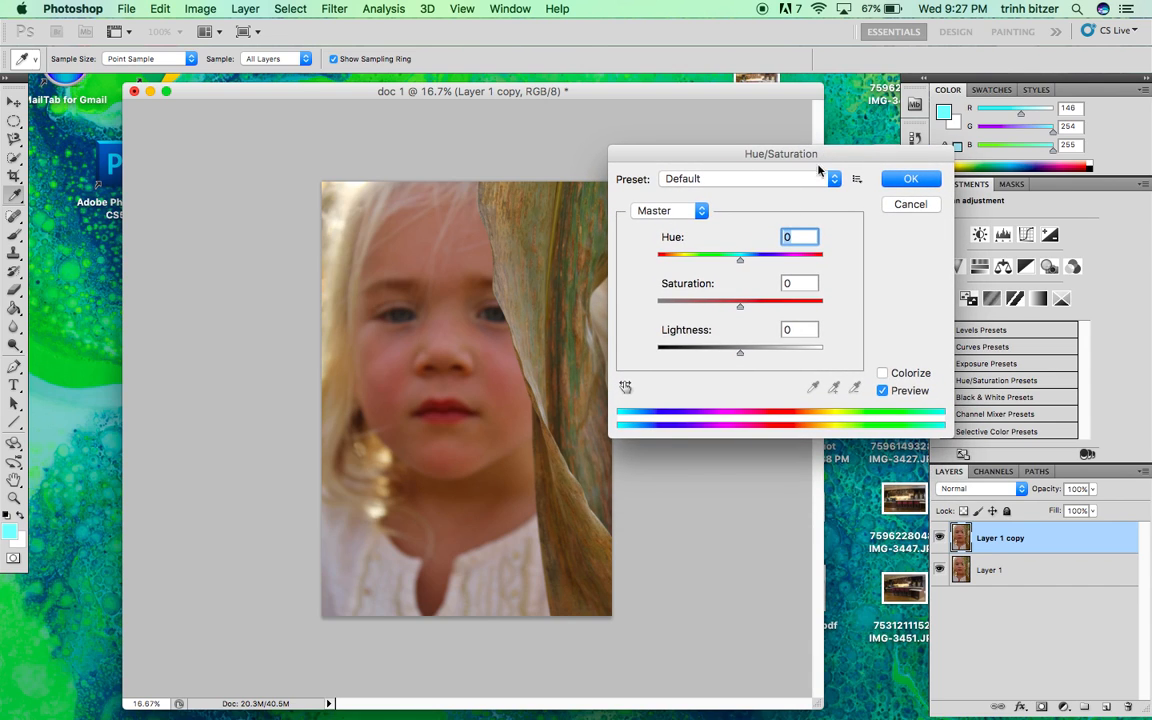
drag(742, 311, 645, 306)
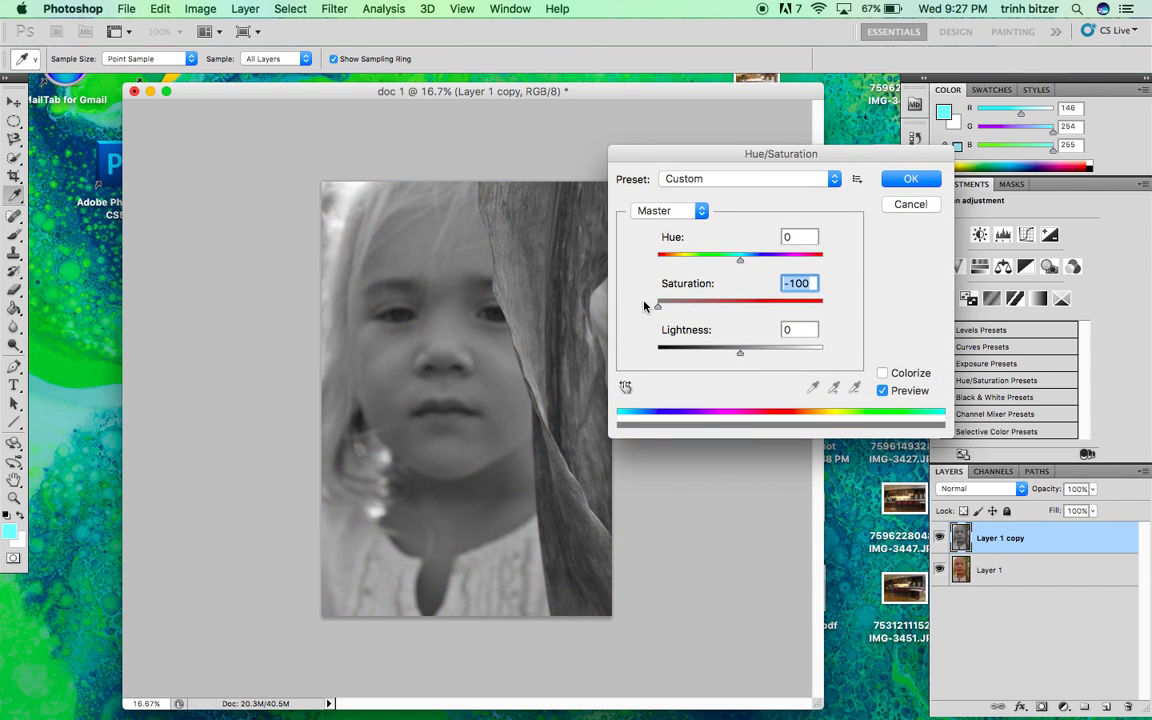
click(910, 180)
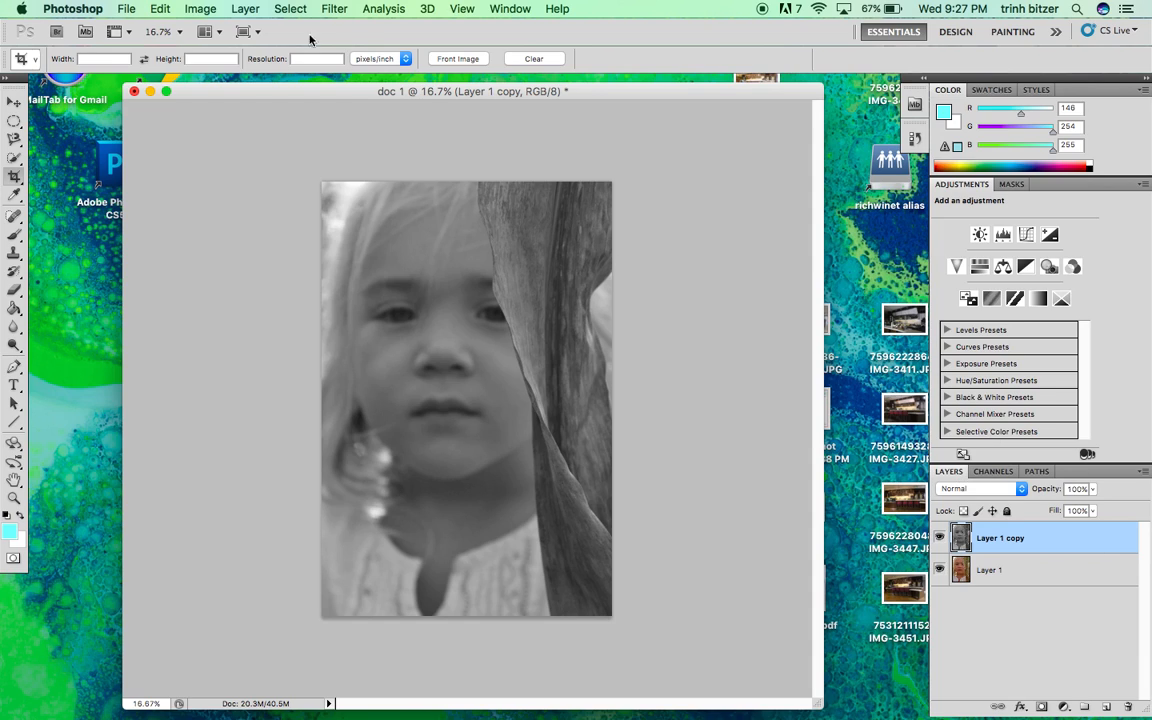
Step: Add a white layer mask that reveals all of Layer 1 copy
click(248, 11)
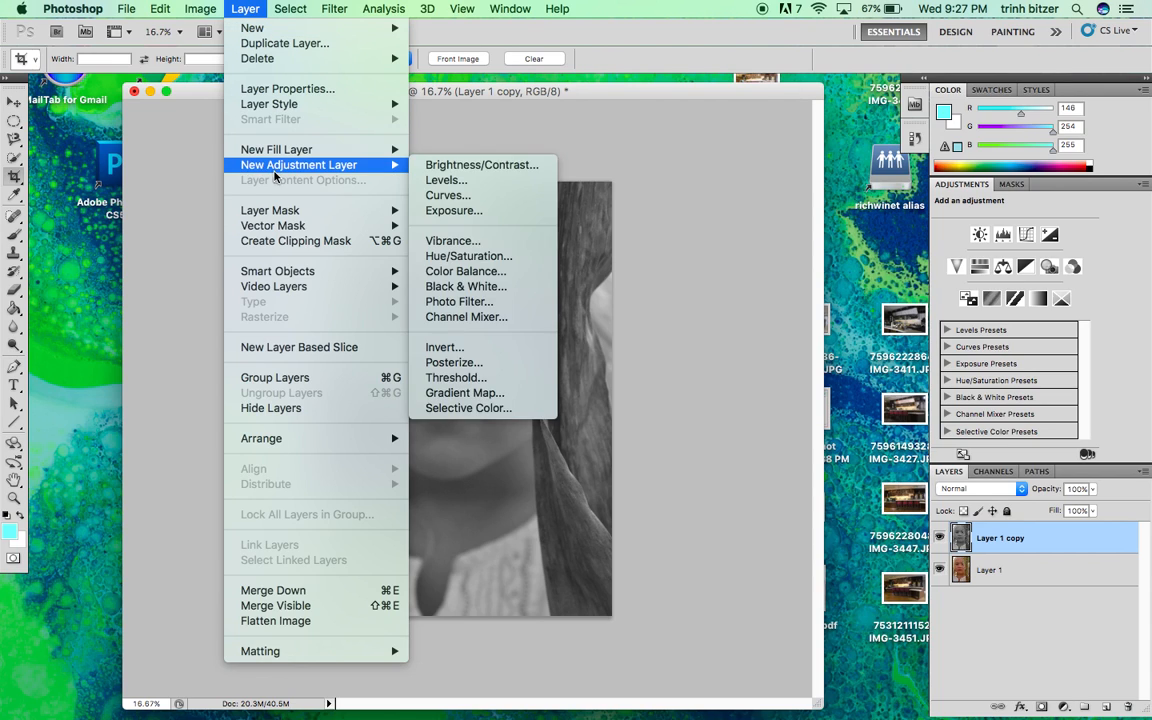
mouse_move(296, 212)
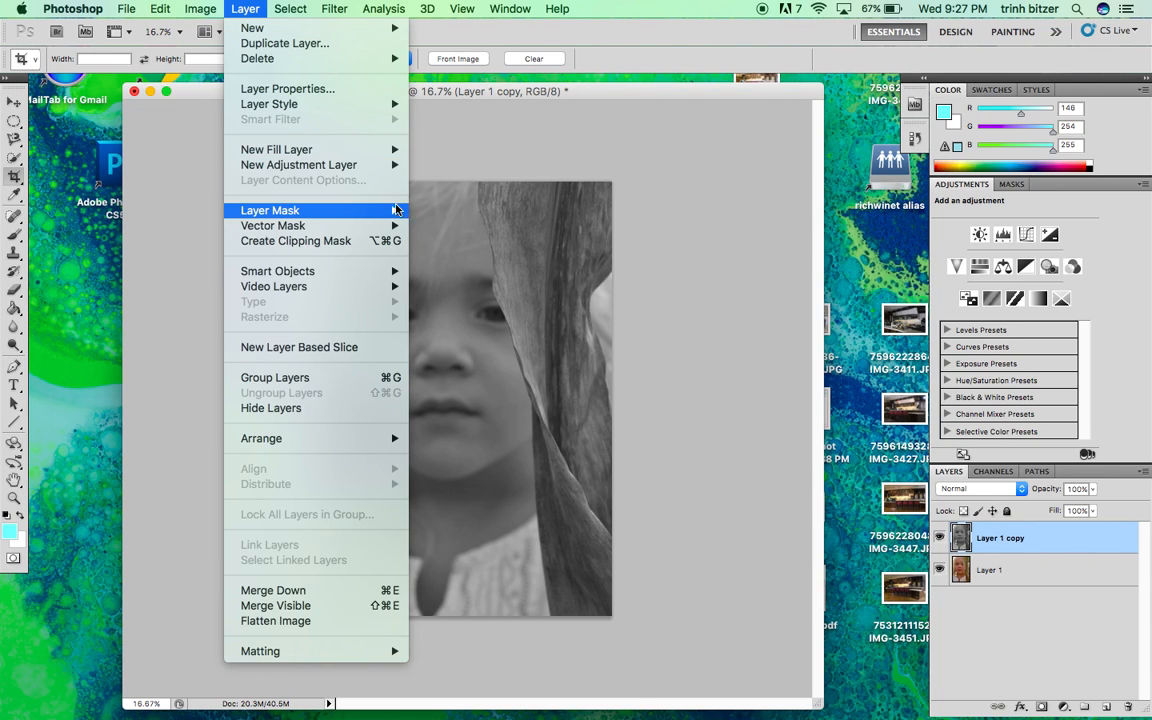
click(440, 214)
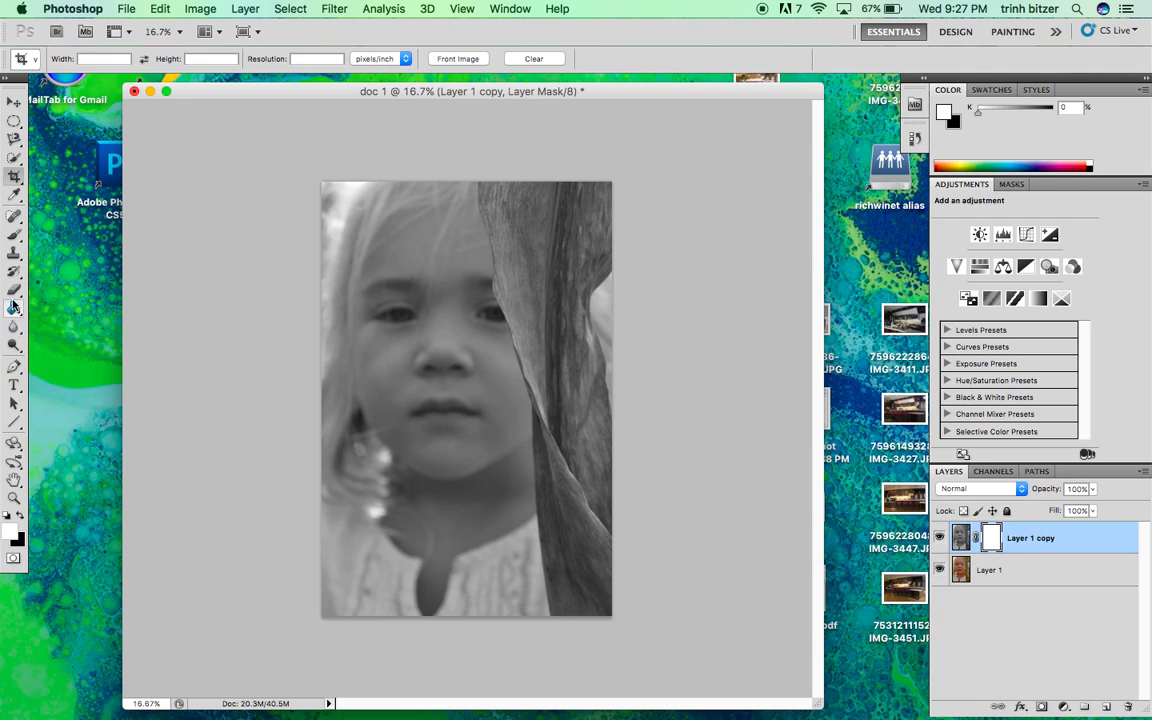
Step: Prepare the Brush tool at 85 px with black as the foreground color for painting on the mask
click(14, 216)
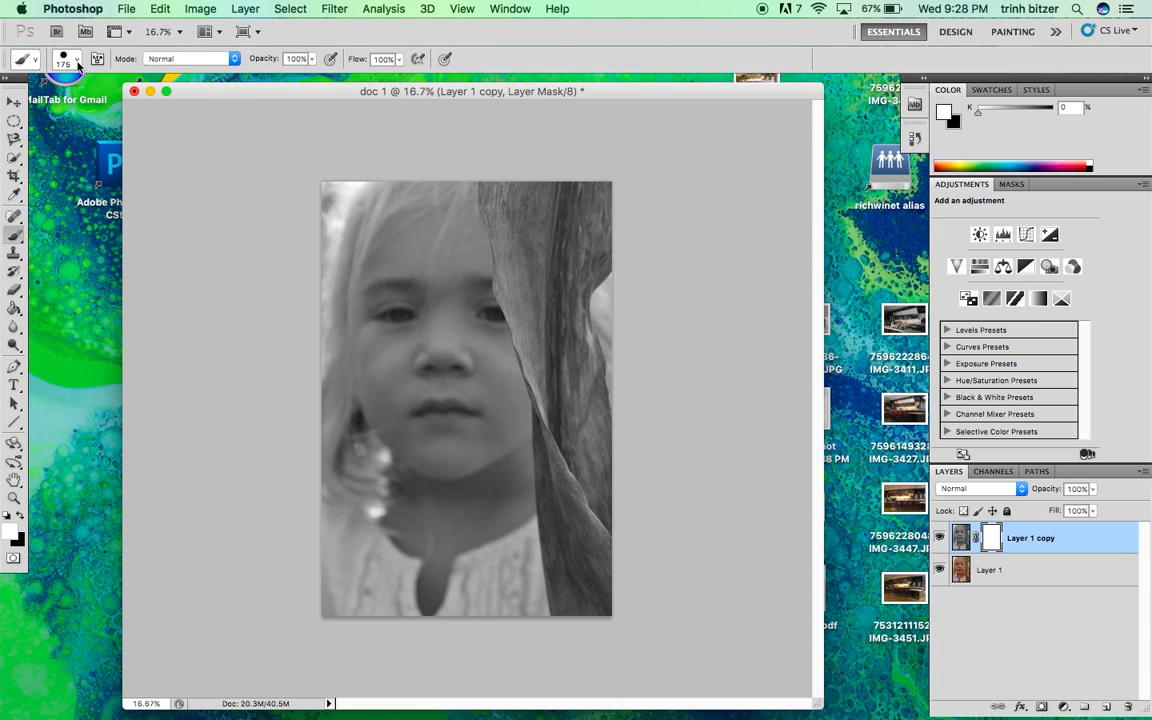
click(72, 59)
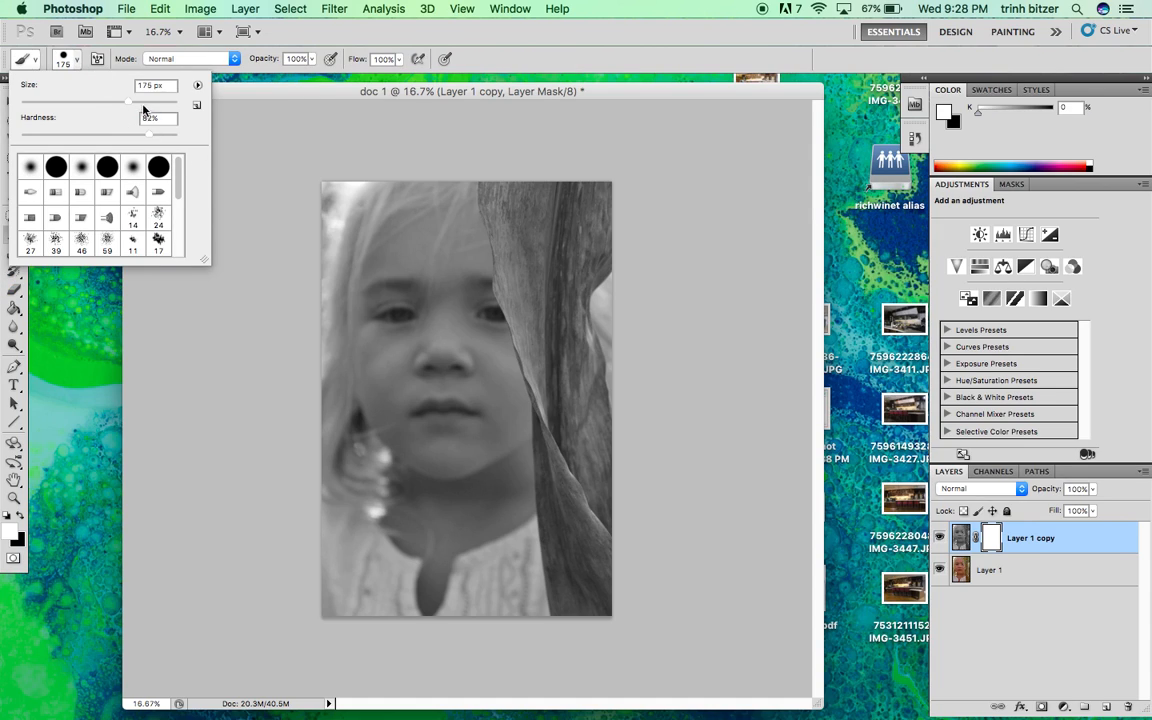
drag(118, 98, 85, 110)
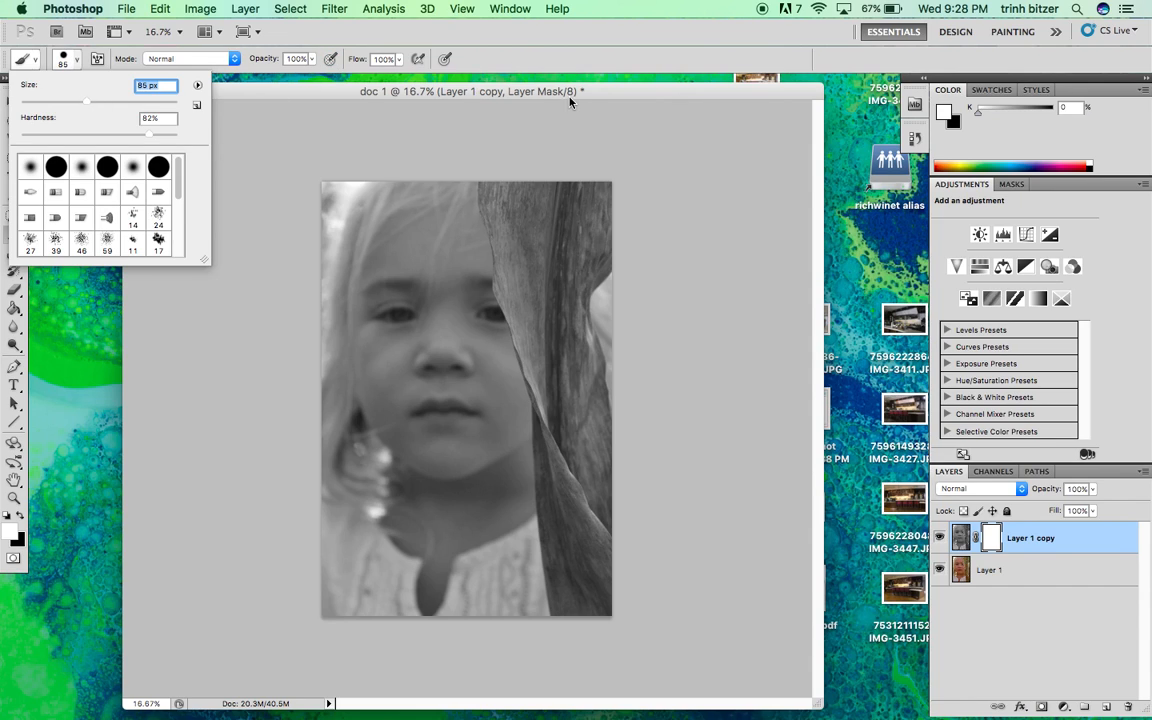
click(550, 54)
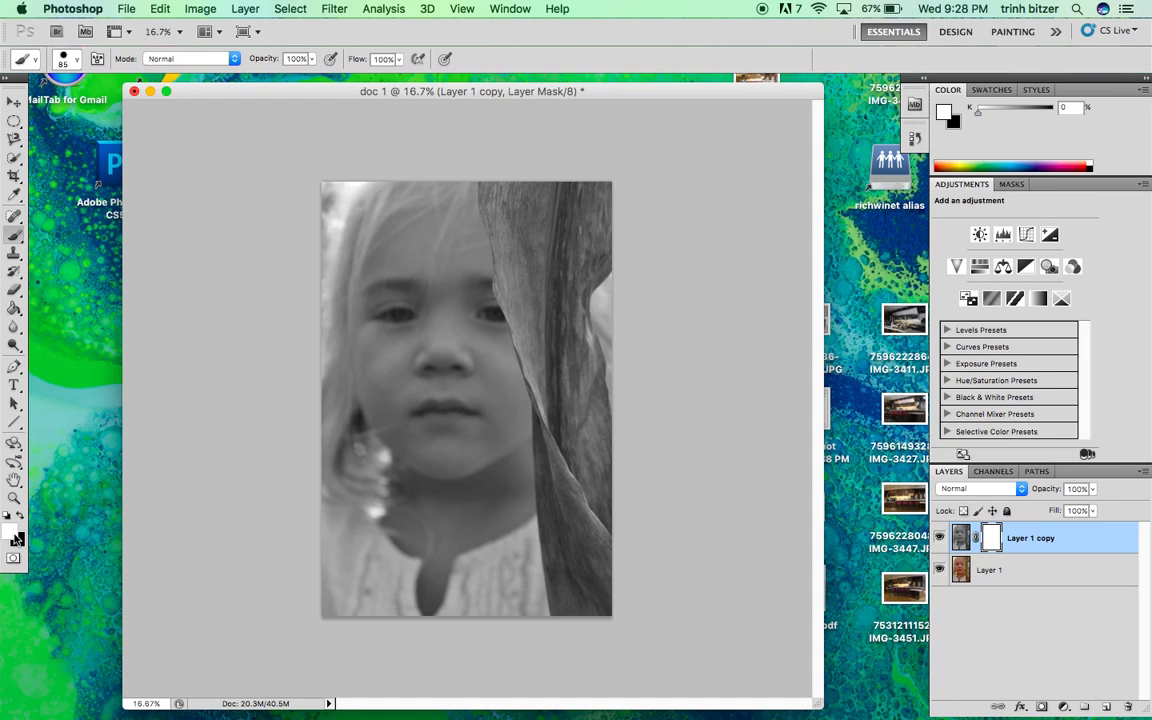
click(11, 535)
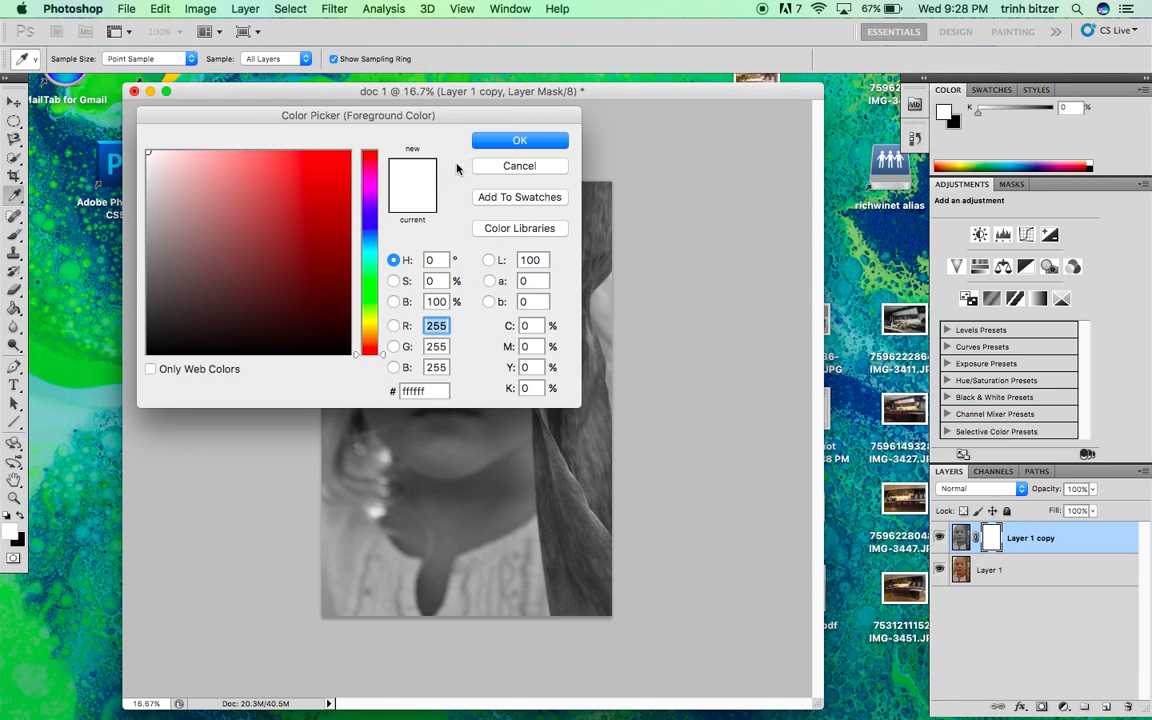
click(493, 168)
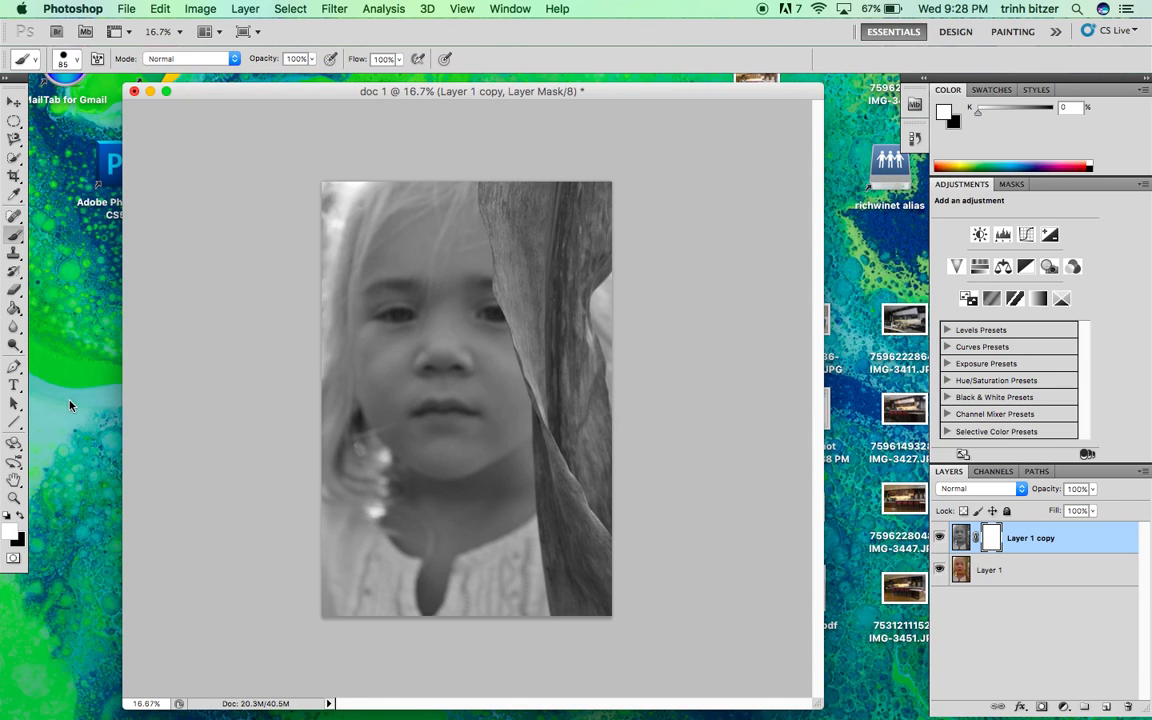
click(21, 516)
key(x)
key(x)
Step: Paint black on the mask over the upper part of the leaf to reveal its color, enlarging the brush to 175 px
mouse_move(537, 259)
mouse_down()
mouse_move(518, 225)
mouse_move(523, 263)
mouse_move(535, 211)
mouse_move(543, 265)
mouse_move(546, 234)
mouse_move(526, 228)
mouse_move(520, 255)
mouse_move(500, 213)
mouse_move(547, 187)
mouse_move(539, 222)
mouse_move(506, 187)
mouse_move(492, 214)
mouse_move(490, 180)
mouse_move(498, 221)
mouse_up()
key(bracketright)
key(bracketright)
key(bracketright)
key(bracketright)
key(bracketright)
mouse_move(562, 200)
mouse_down()
mouse_move(556, 262)
mouse_move(577, 186)
mouse_move(565, 210)
mouse_move(574, 230)
mouse_move(598, 232)
mouse_move(585, 255)
mouse_move(602, 254)
mouse_move(565, 290)
mouse_move(578, 270)
mouse_move(565, 236)
mouse_move(547, 308)
mouse_move(533, 260)
mouse_move(531, 300)
mouse_move(523, 264)
mouse_move(517, 300)
mouse_move(510, 291)
mouse_move(492, 192)
mouse_move(526, 228)
mouse_move(544, 342)
mouse_up()
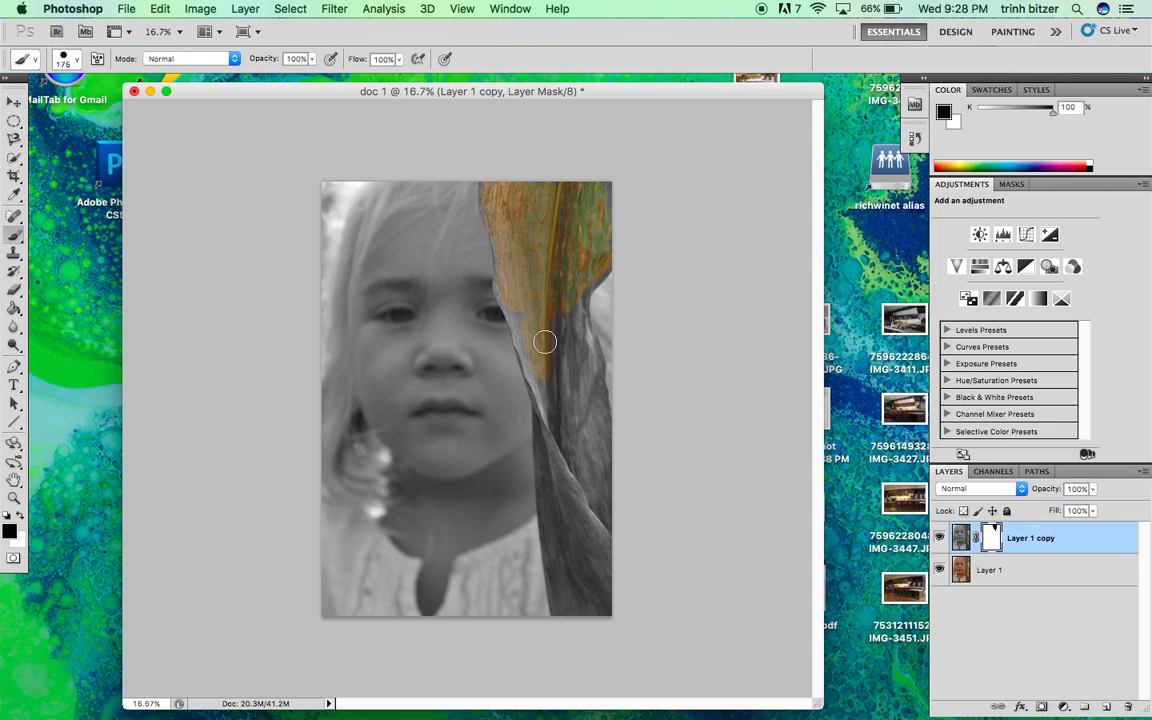
Step: Adjust the brush size and paint black on the mask down the middle and lower leaf, ending with a 200 px brush
key(bracketright)
key(bracketright)
key(bracketright)
key(bracketright)
key(bracketright)
key(bracketleft)
key(bracketleft)
key(bracketright)
key(bracketright)
key(bracketright)
key(bracketright)
key(bracketright)
key(bracketleft)
key(bracketleft)
key(bracketleft)
key(bracketleft)
key(bracketleft)
key(bracketleft)
key(bracketleft)
mouse_move(545, 327)
mouse_down()
mouse_move(577, 436)
mouse_move(557, 313)
mouse_move(564, 334)
mouse_move(564, 290)
mouse_move(597, 261)
mouse_move(570, 287)
mouse_move(607, 523)
mouse_move(601, 617)
mouse_move(583, 539)
mouse_move(583, 607)
mouse_move(572, 599)
mouse_move(567, 507)
mouse_up()
key(bracketleft)
key(bracketleft)
mouse_move(567, 507)
mouse_down()
mouse_move(560, 489)
mouse_move(571, 504)
mouse_move(568, 483)
mouse_move(577, 493)
mouse_up()
Step: Zoom to 25% and paint the mask along the leaf's edge beside the face to reveal the remaining gray strip
key(super+minus)
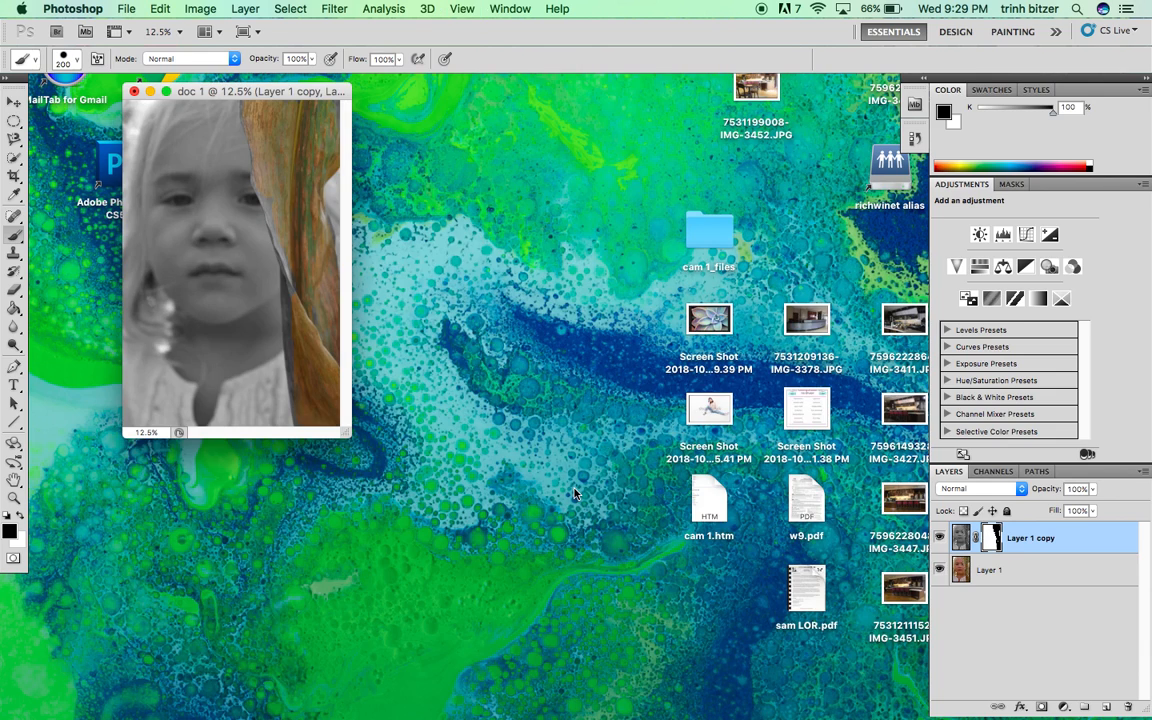
key(super+plus)
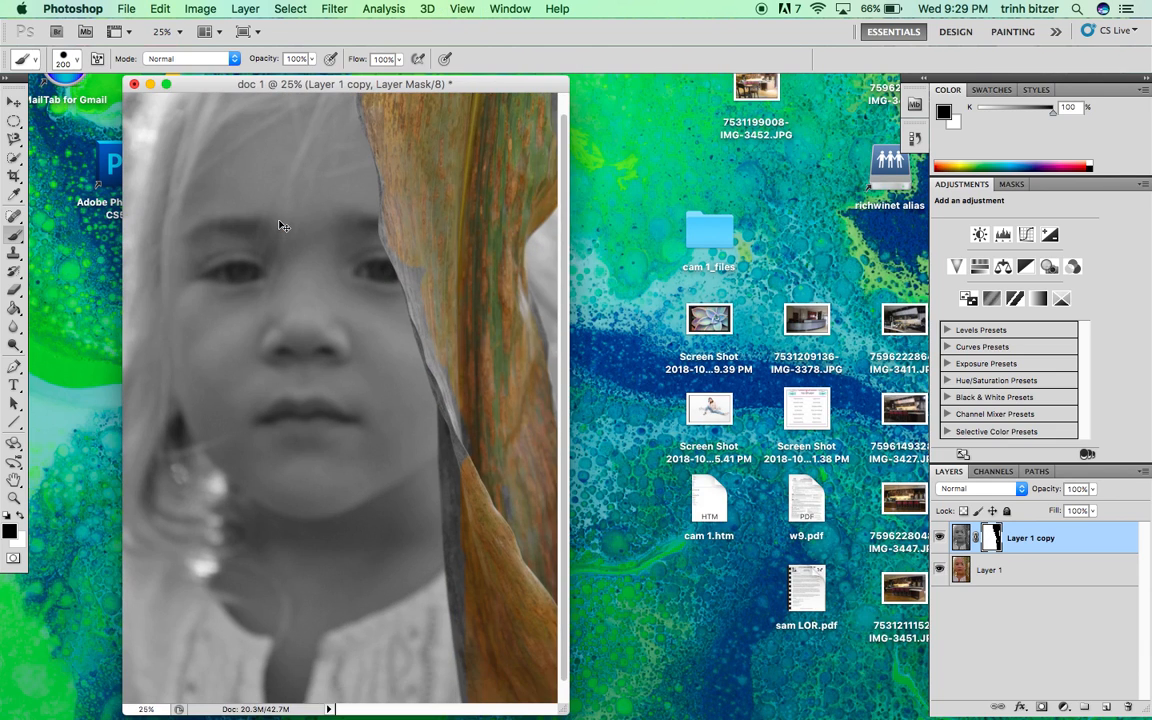
mouse_move(414, 268)
mouse_down()
mouse_move(469, 434)
mouse_move(480, 693)
mouse_move(455, 383)
mouse_move(414, 273)
mouse_move(377, 228)
mouse_up()
Step: Swap the foreground color to white and back to black, and reduce the brush to 70 px for finer mask painting
click(21, 514)
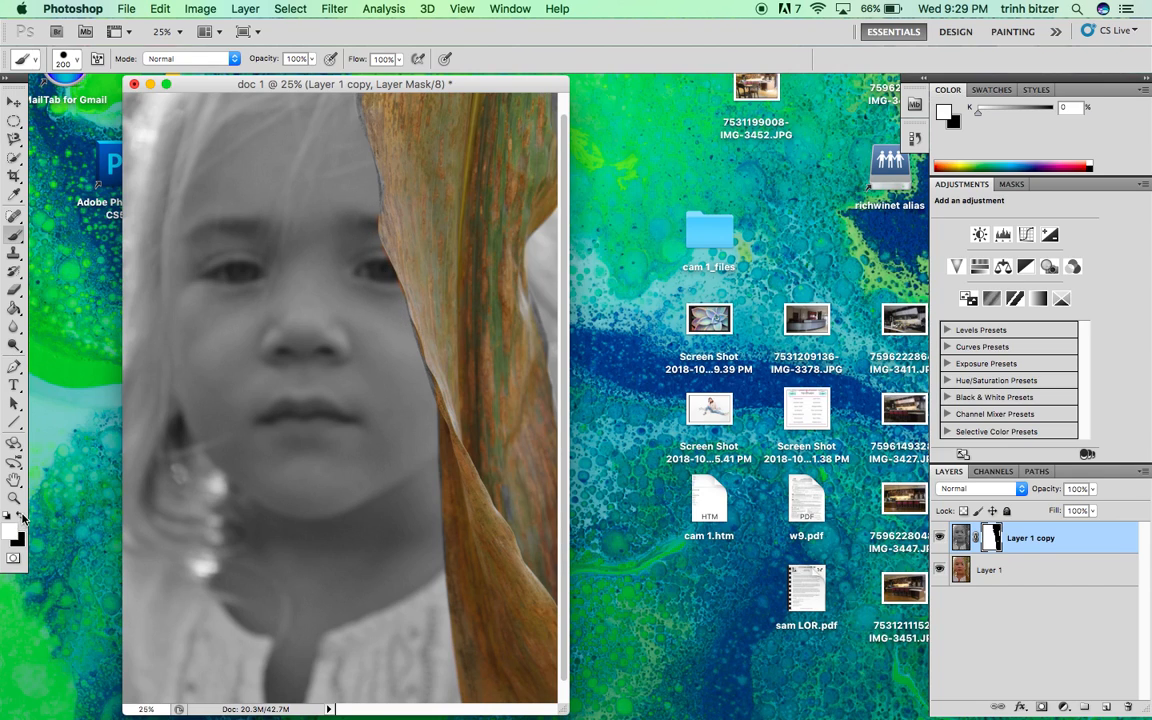
click(22, 515)
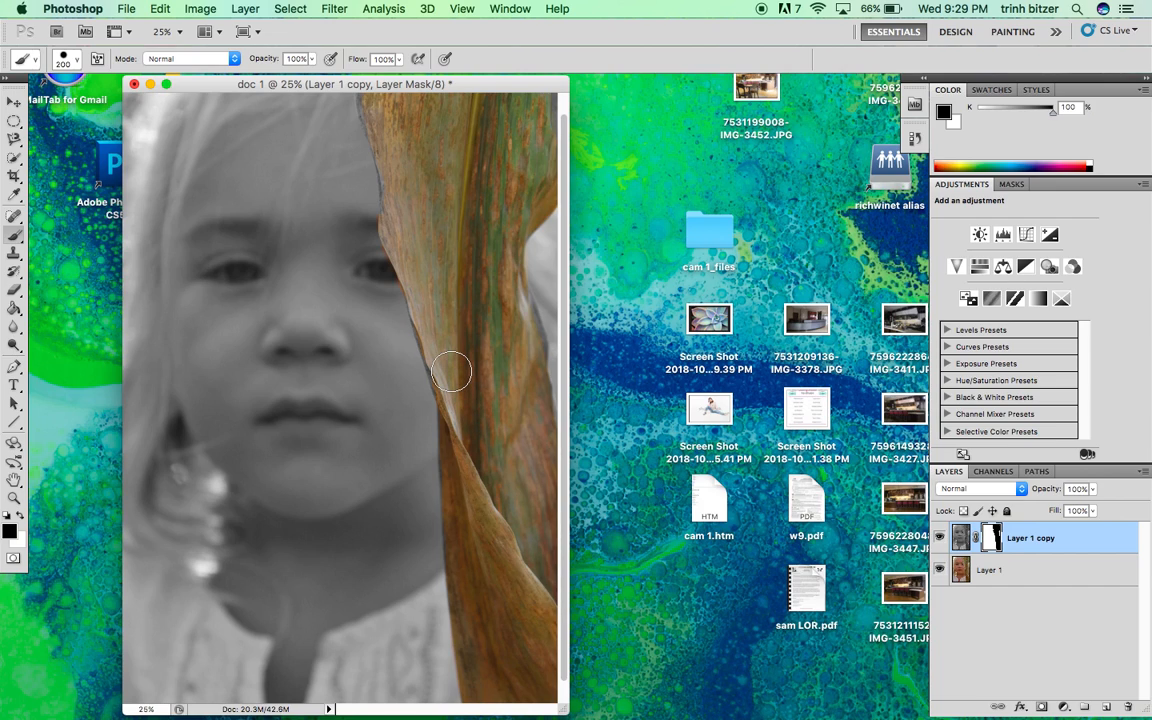
key(bracketleft)
key(bracketleft)
key(bracketleft)
key(bracketleft)
Step: Save the document as doc 1.psd in the cam 1_files folder, in Photoshop format with layers
click(127, 9)
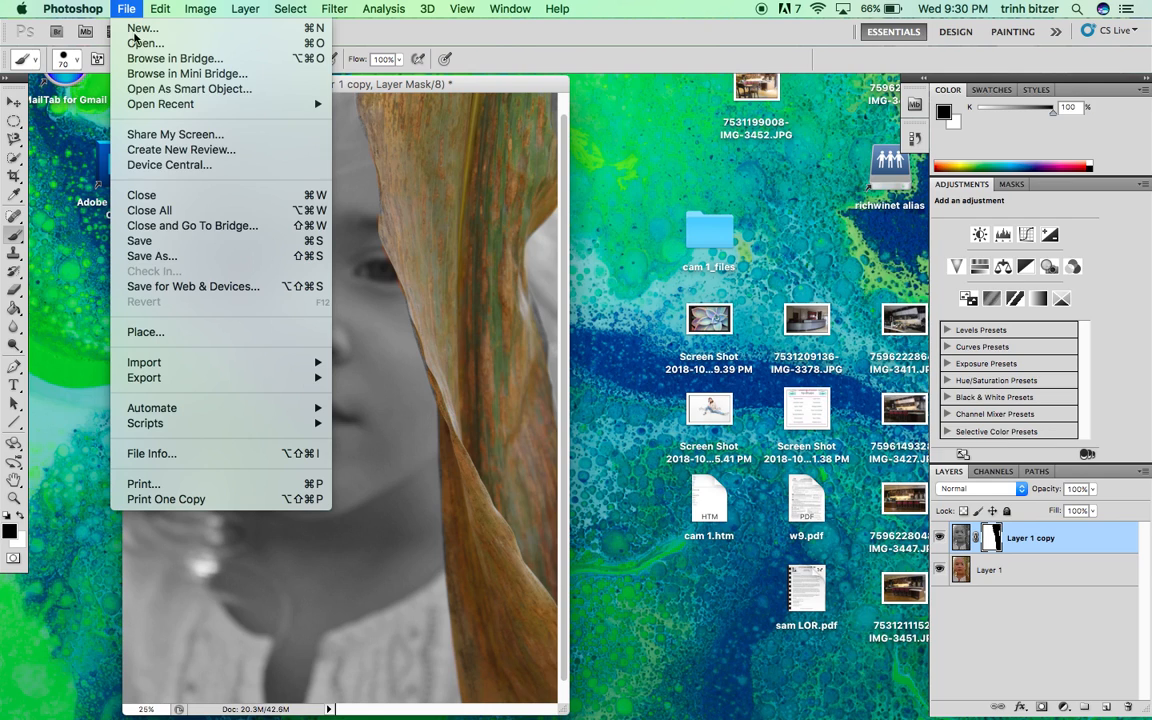
click(200, 256)
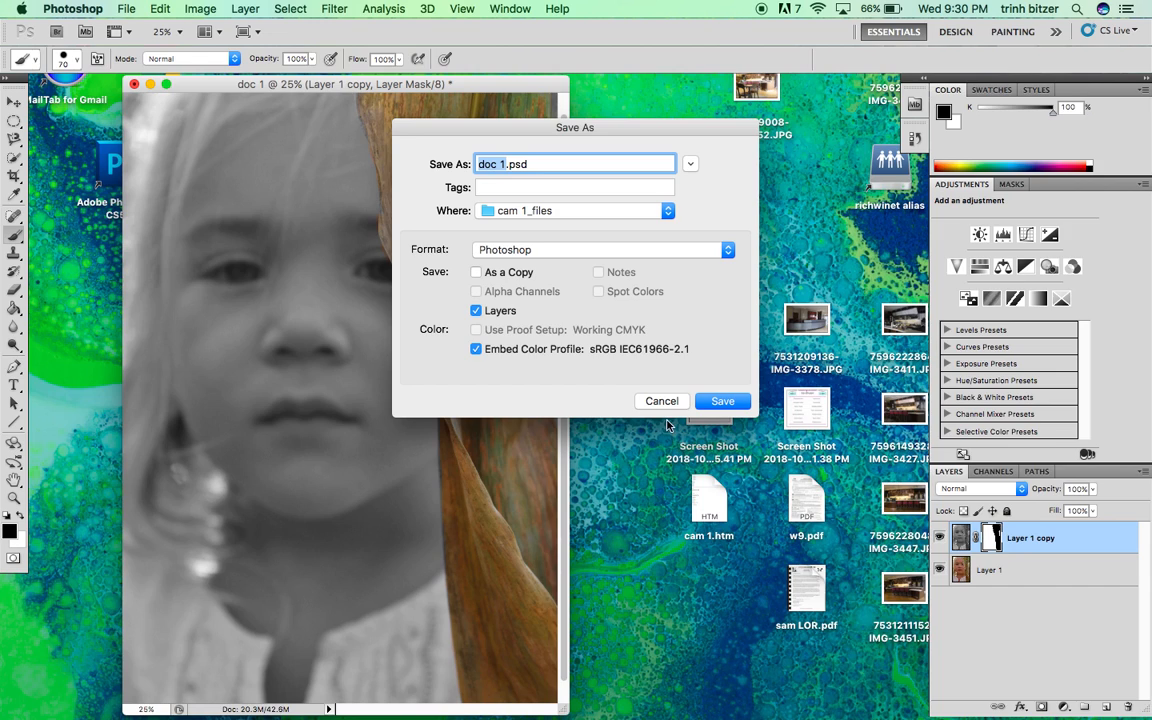
click(723, 401)
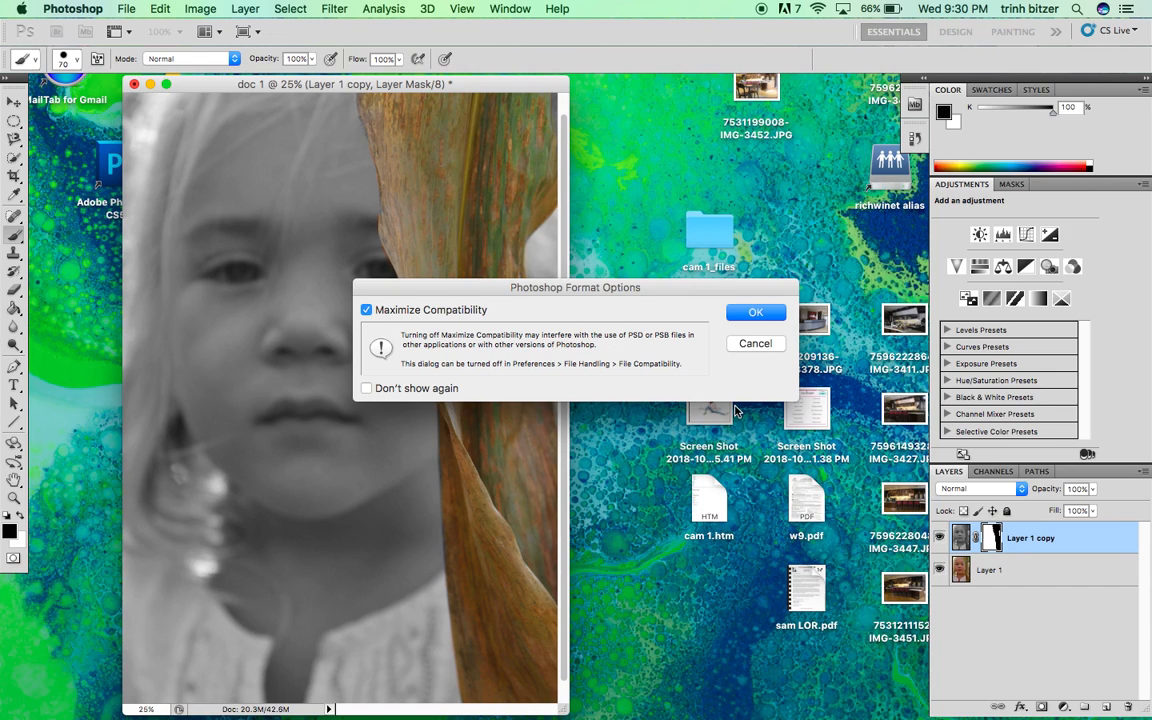